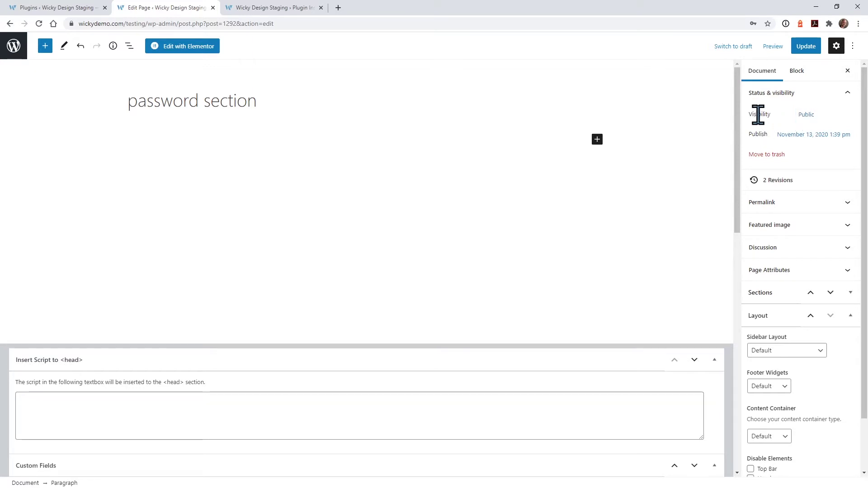
# Step: Make the page Password Protected with a page password and save the update
pyautogui.click(804, 115)
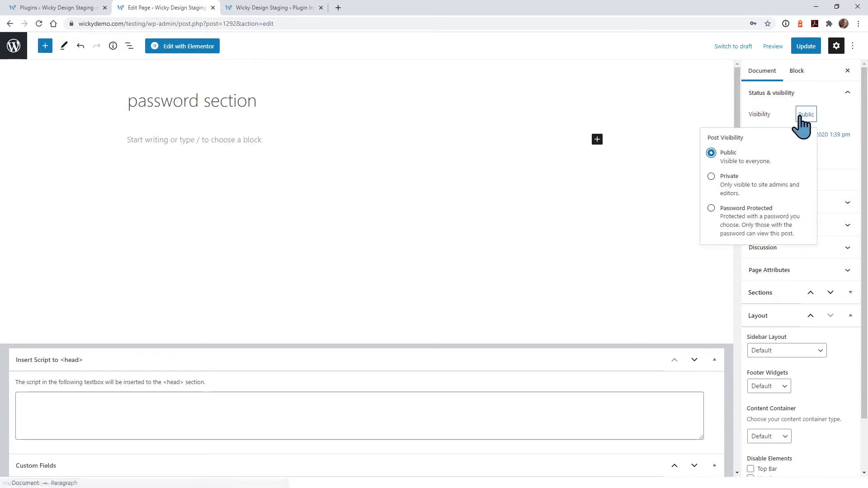
pyautogui.click(749, 209)
pyautogui.click(760, 246)
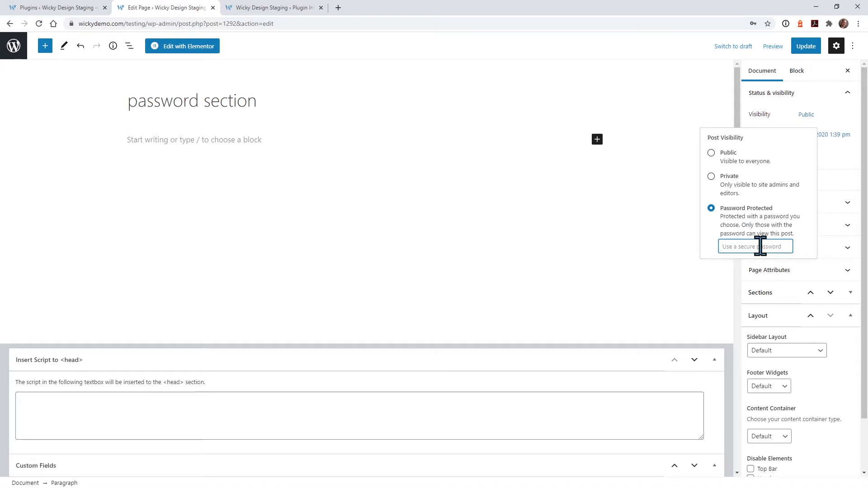
pyautogui.write('test123')
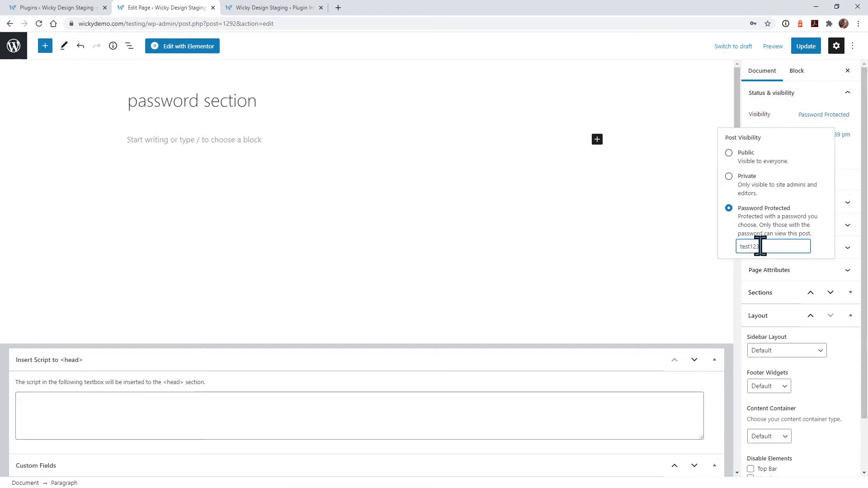
pyautogui.click(809, 49)
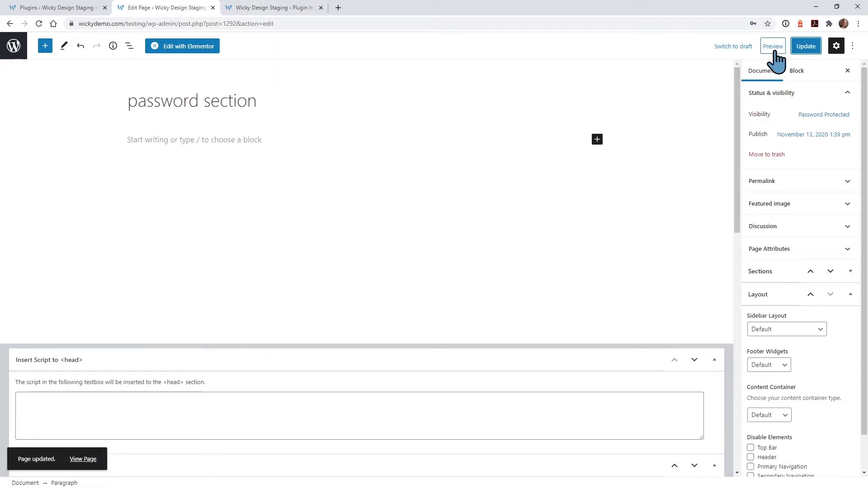
# Step: Preview the page in a new tab and enter its password to reveal the lorem ipsum text
pyautogui.click(776, 52)
pyautogui.click(724, 128)
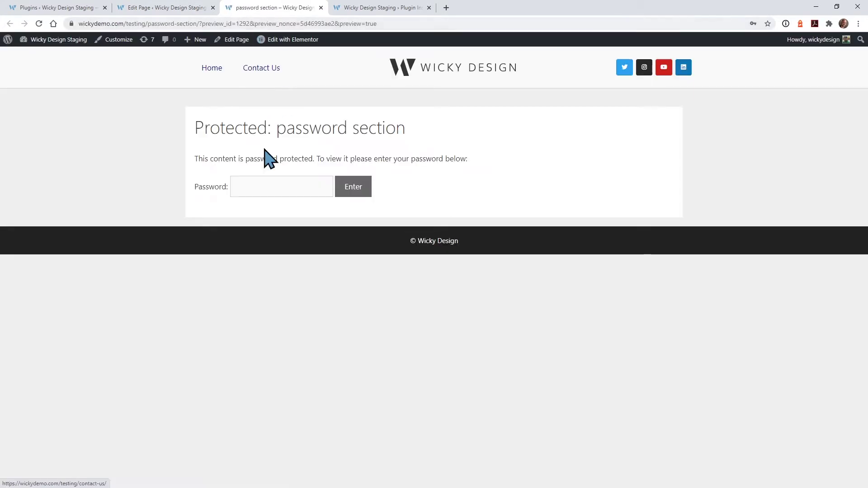
pyautogui.click(257, 185)
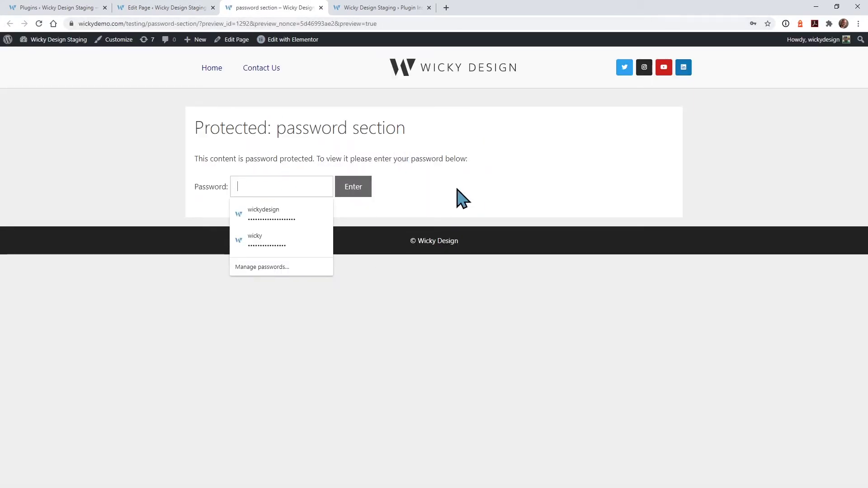
pyautogui.write('•')
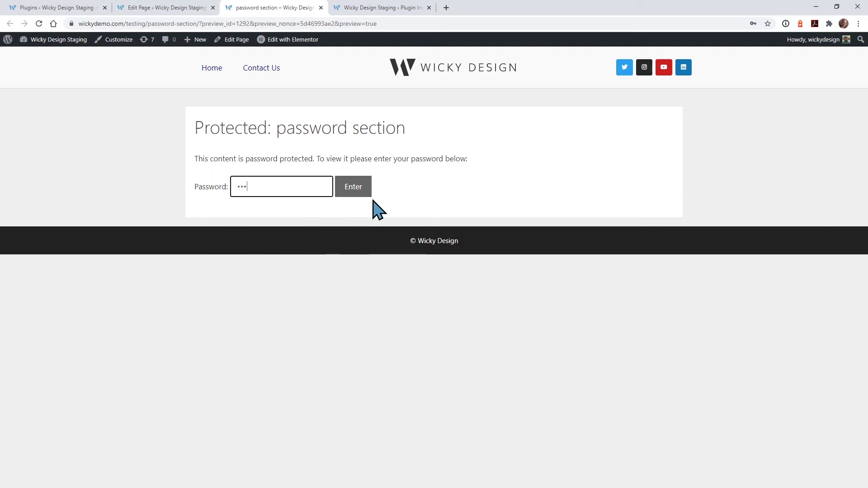
pyautogui.write('•••••••')
pyautogui.click(364, 195)
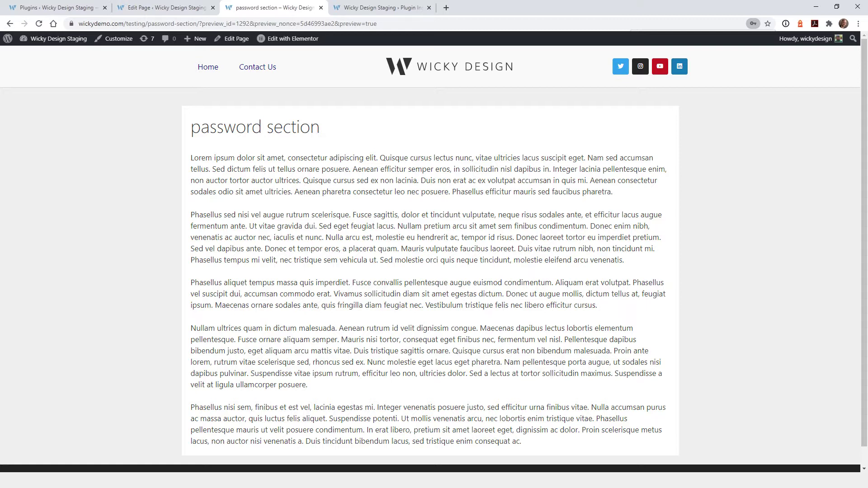
# Step: Read through the PPWP plugin's details page, then return to the page's Elementor editor
pyautogui.hotkey('ctrl', 'Tab')
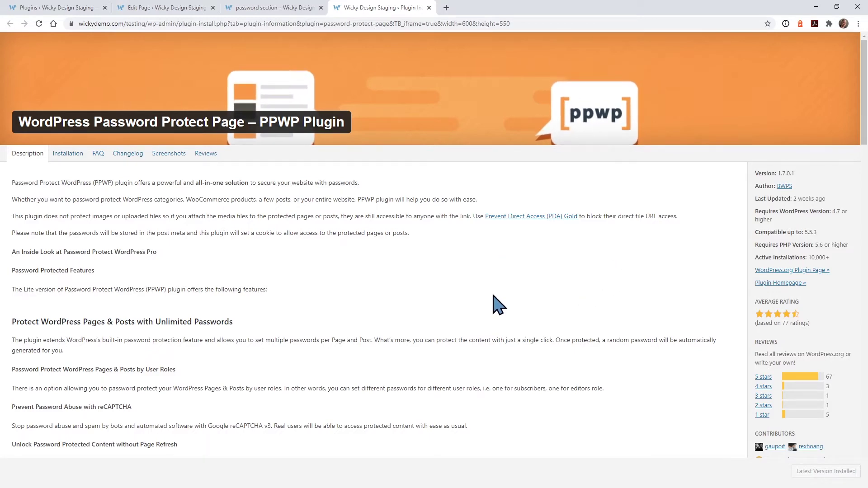
pyautogui.scroll(-4, 452, 301)
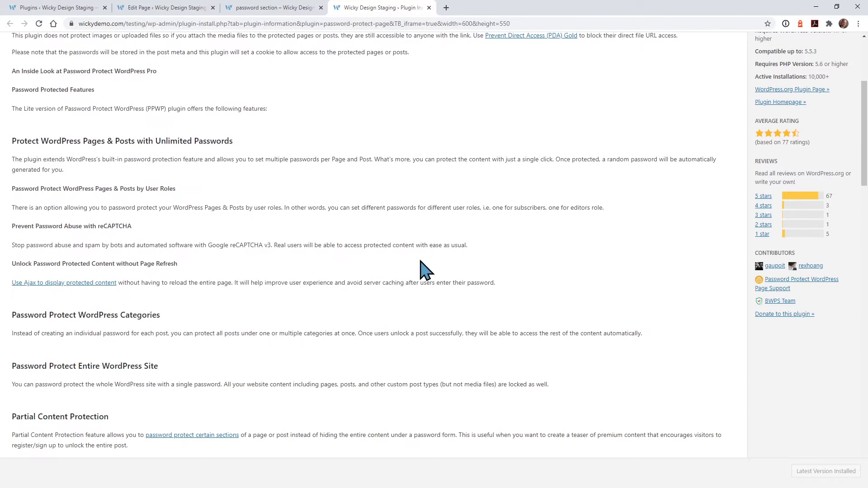
pyautogui.scroll(-2, 375, 281)
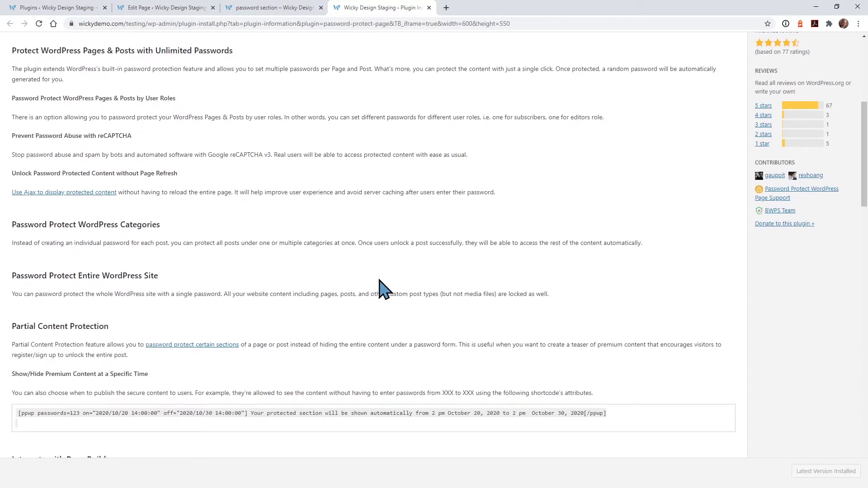
pyautogui.scroll(-4, 387, 291)
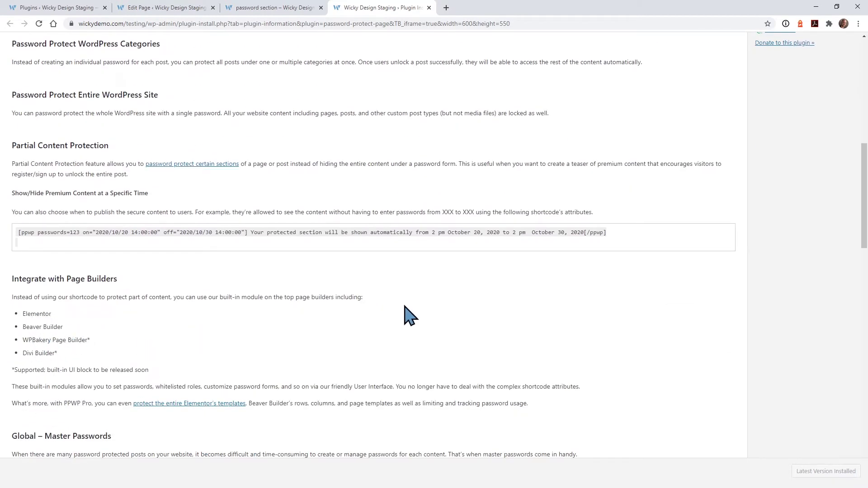
pyautogui.scroll(-6, 411, 315)
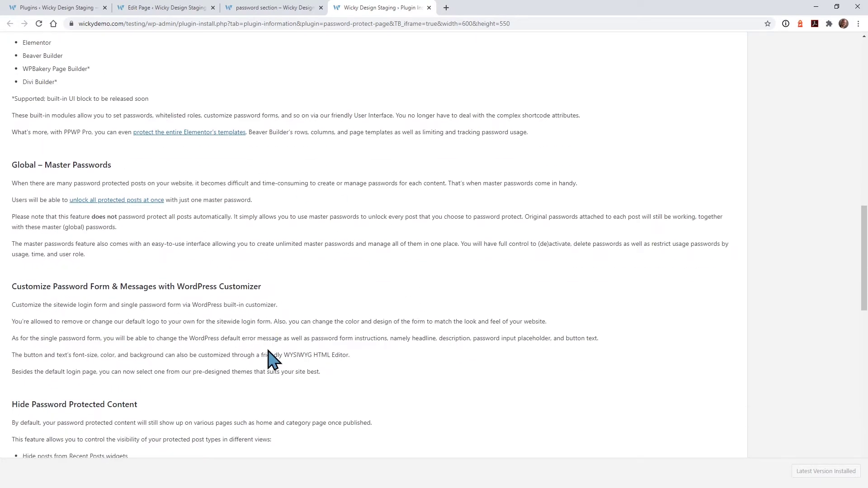
pyautogui.scroll(15, 269, 357)
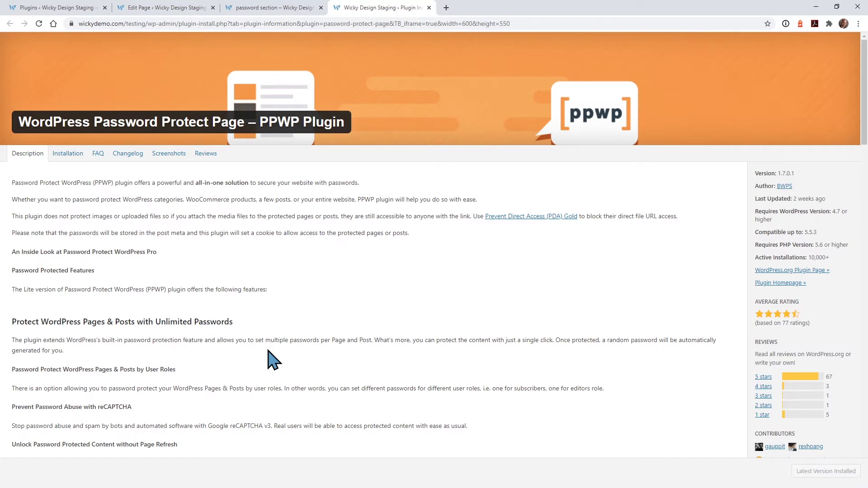
pyautogui.hotkey('ctrl', '2')
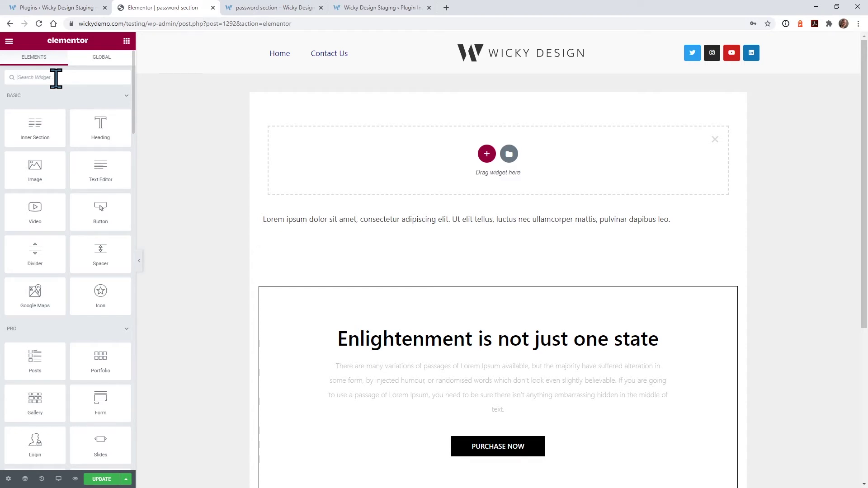
# Step: Search 'pp' and drop the Password Protection (PPWP) widget into the empty top section
pyautogui.click(55, 77)
pyautogui.write('pp')
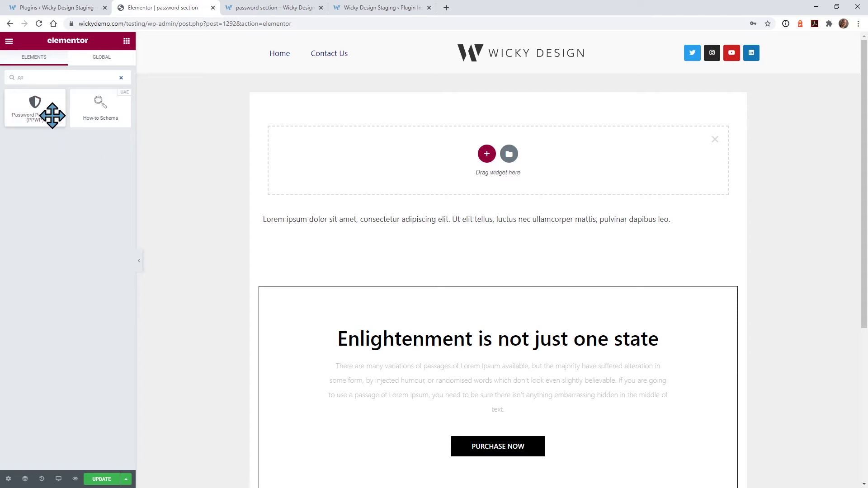
pyautogui.moveTo(53, 115); pyautogui.dragTo(388, 146)
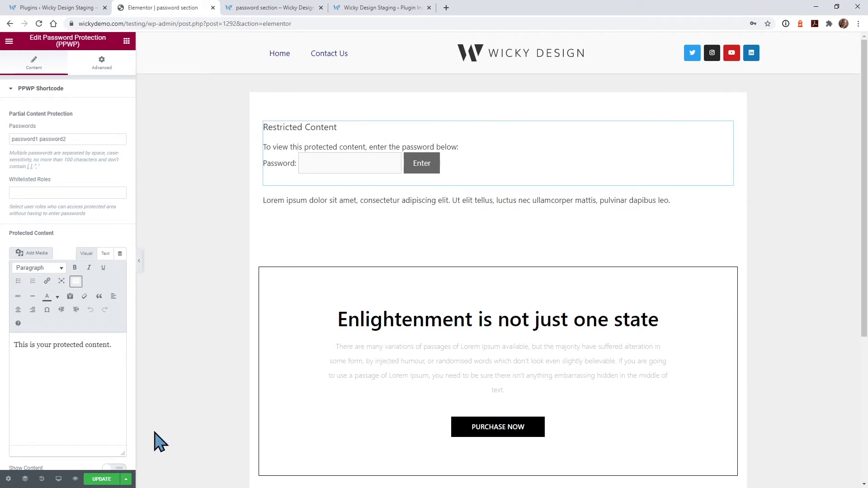
pyautogui.click(75, 479)
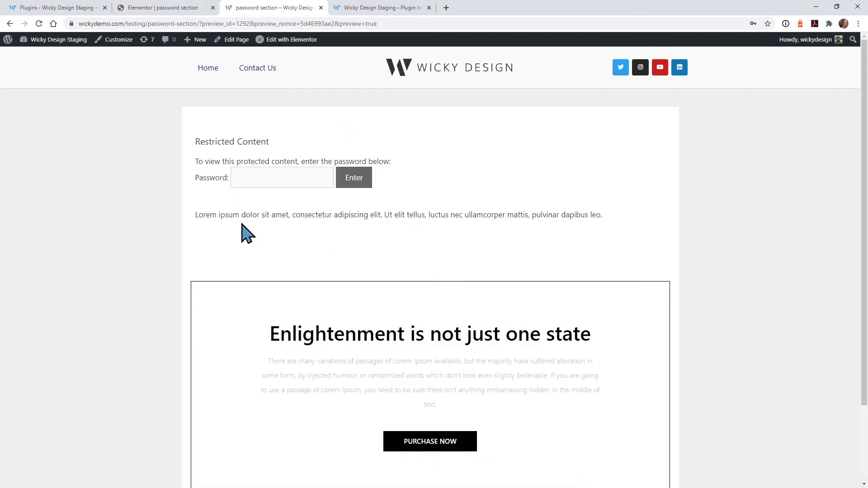
pyautogui.moveTo(220, 215); pyautogui.dragTo(477, 214)
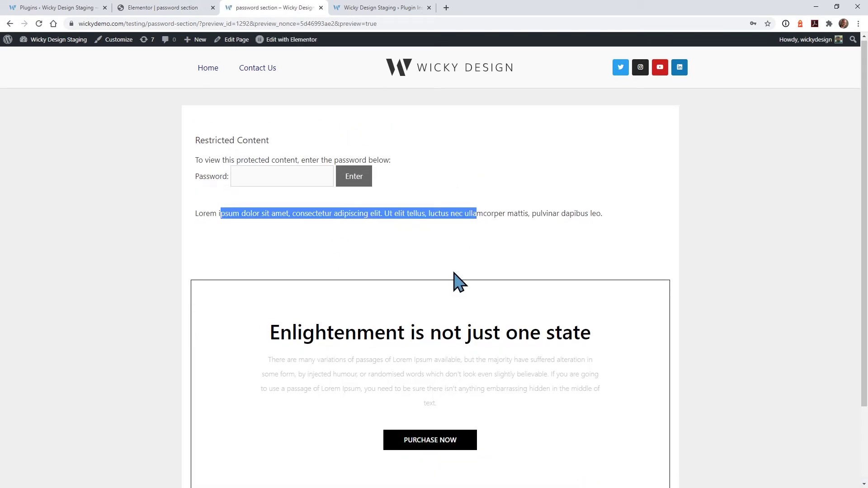
pyautogui.scroll(-2, 453, 281)
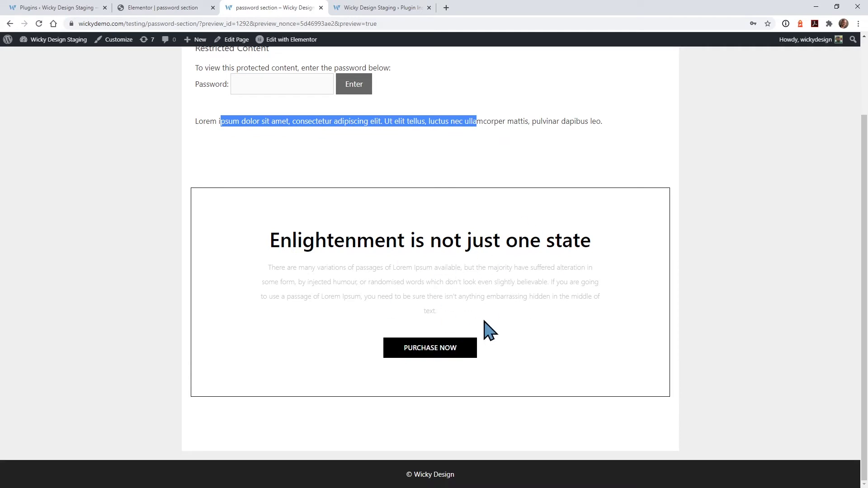
pyautogui.scroll(2, 486, 326)
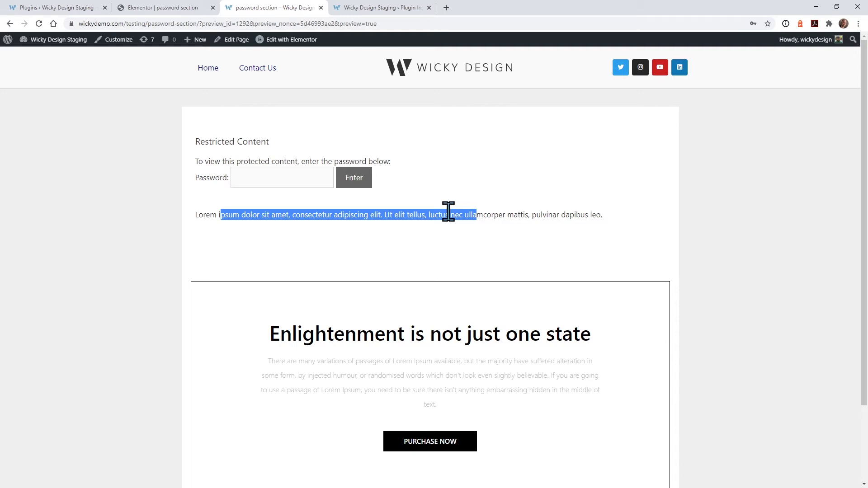
pyautogui.click(172, 8)
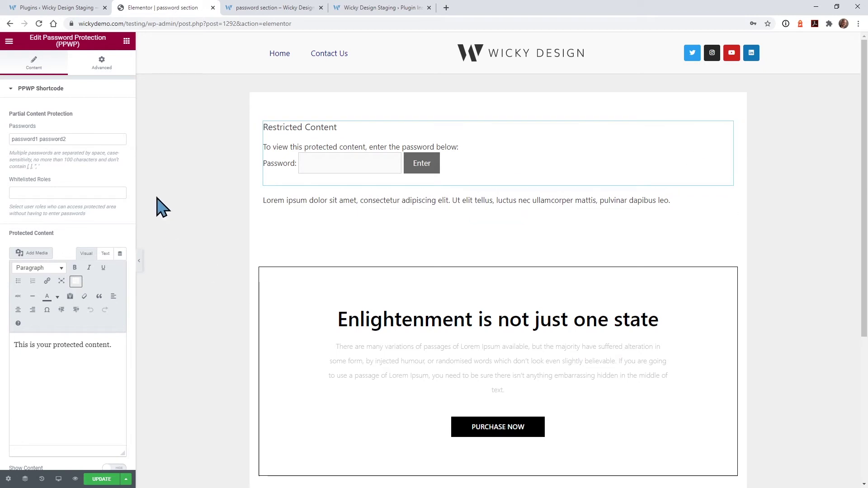
# Step: Replace the widget's password and check the Whitelisted Roles list without adding any role
pyautogui.click(35, 137)
pyautogui.moveTo(81, 138); pyautogui.dragTo(6, 158)
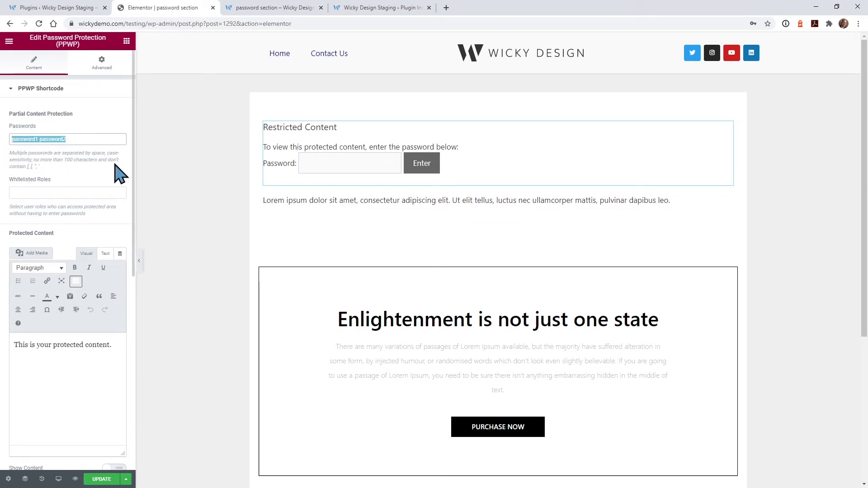
pyautogui.write('test')
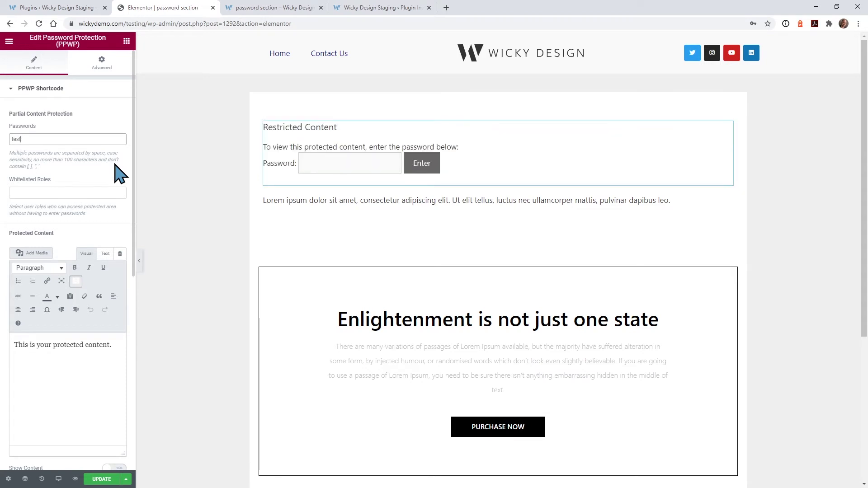
pyautogui.click(73, 193)
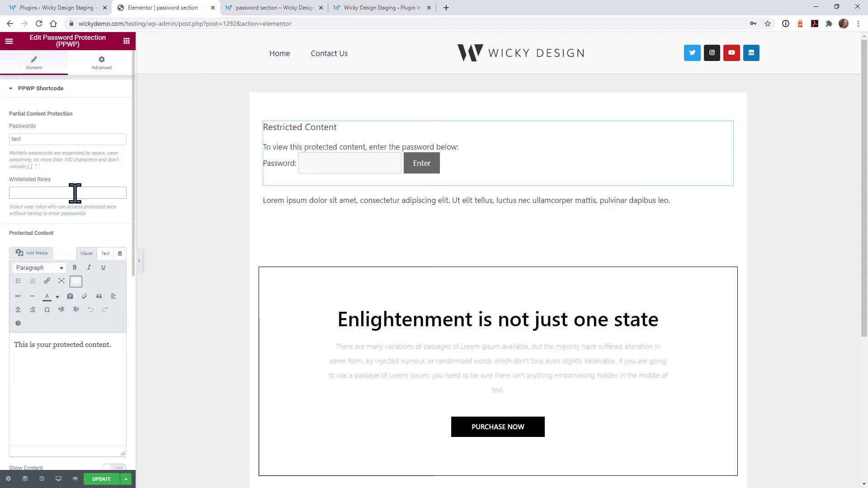
pyautogui.click(72, 193)
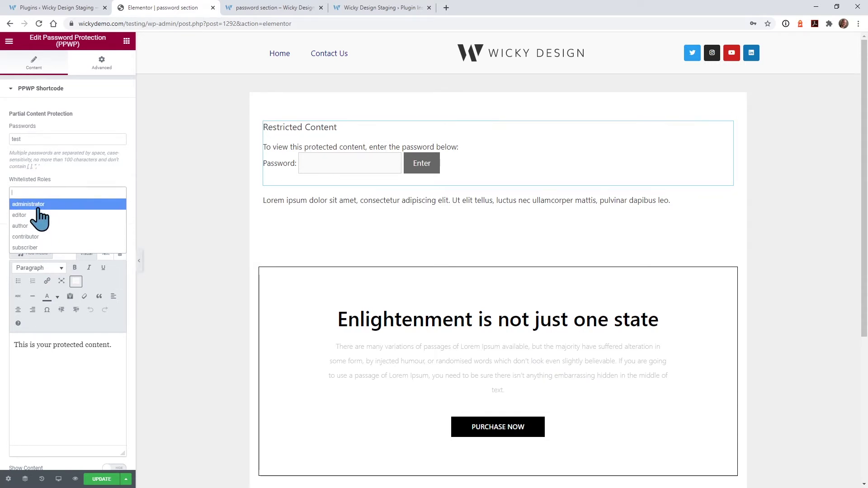
pyautogui.click(74, 177)
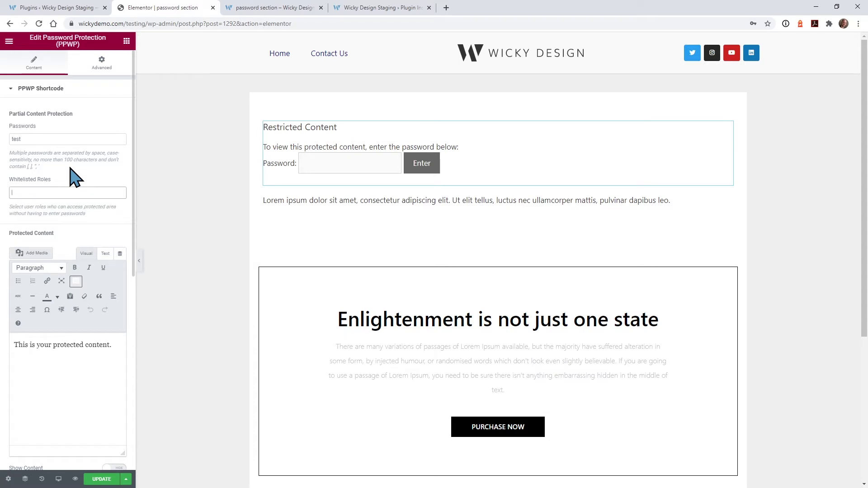
# Step: Review the widget's protected-content text and Restricted Content headline settings
pyautogui.scroll(-2, 84, 176)
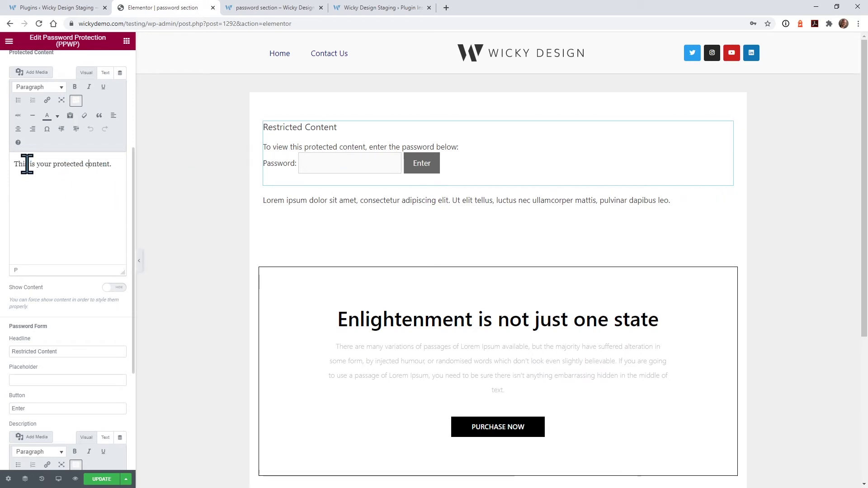
pyautogui.moveTo(27, 164); pyautogui.dragTo(103, 164)
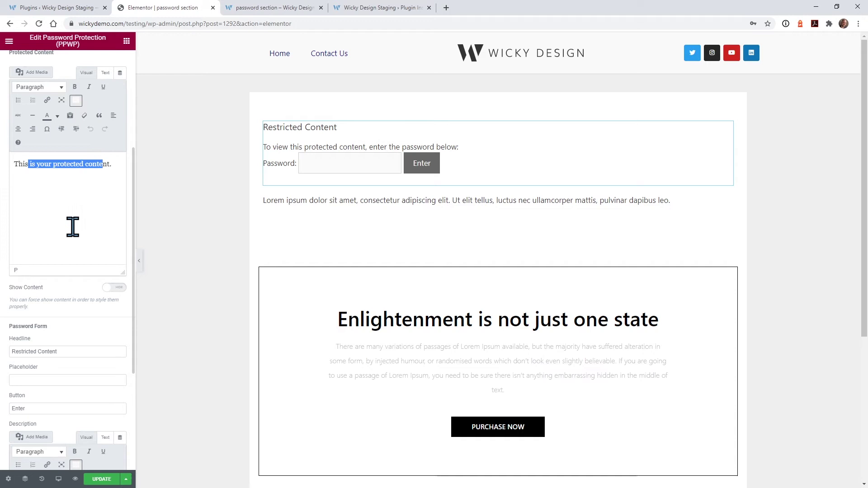
pyautogui.scroll(-2, 89, 316)
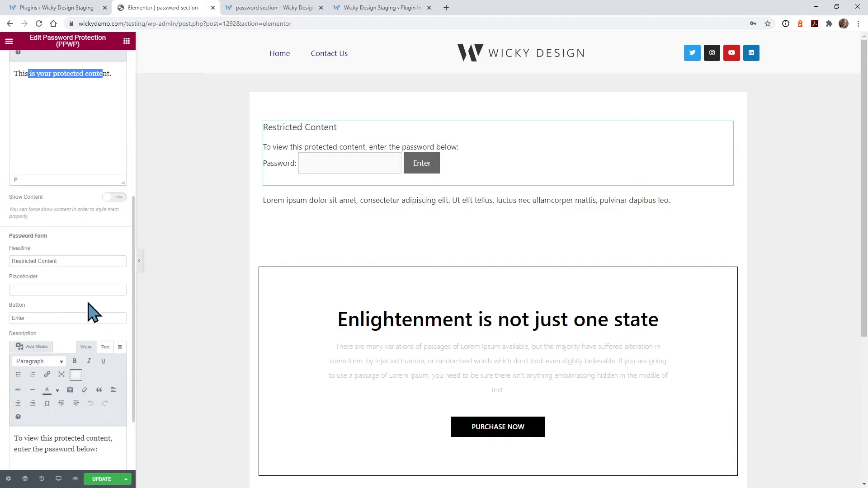
pyautogui.click(38, 261)
pyautogui.moveTo(73, 260); pyautogui.dragTo(16, 280)
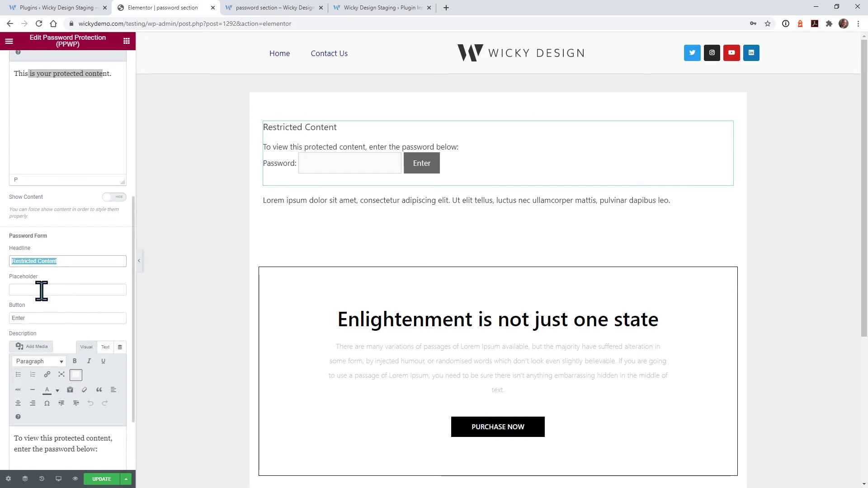
pyautogui.scroll(-2, 67, 316)
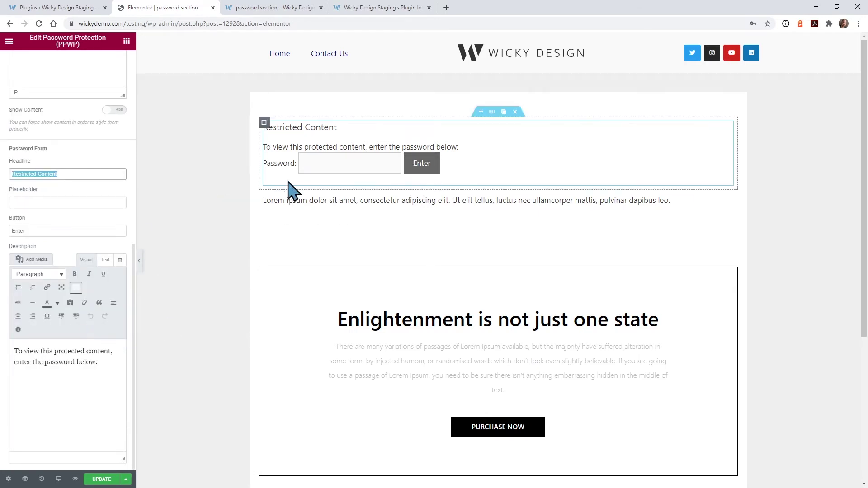
pyautogui.moveTo(337, 144); pyautogui.dragTo(317, 133)
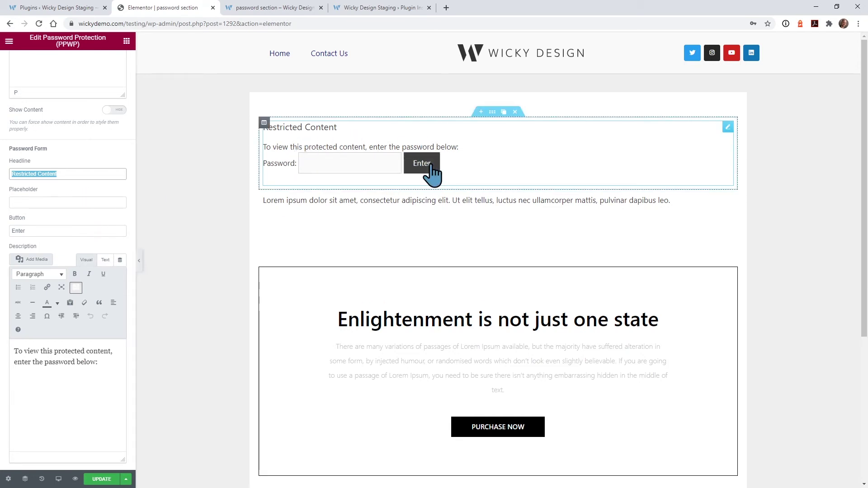
pyautogui.scroll(4, 90, 226)
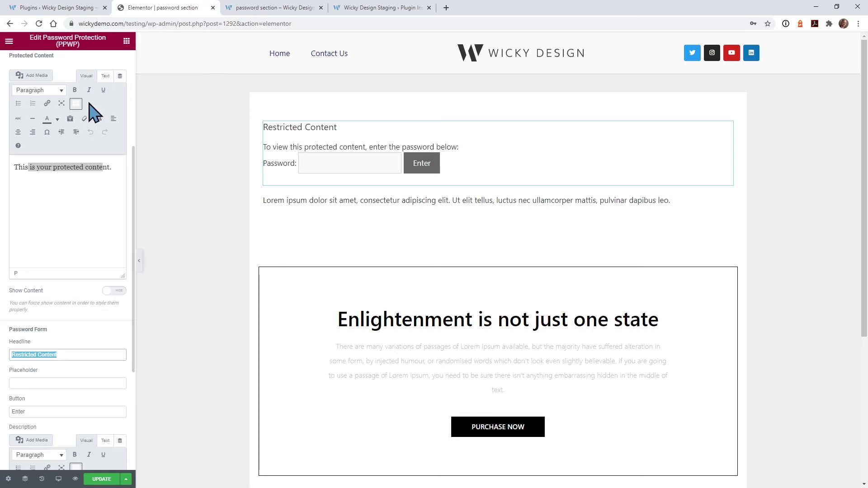
pyautogui.scroll(4, 72, 97)
# Step: Expand Custom CSS in the widget's Advanced settings, then go back to its Content settings
pyautogui.click(102, 64)
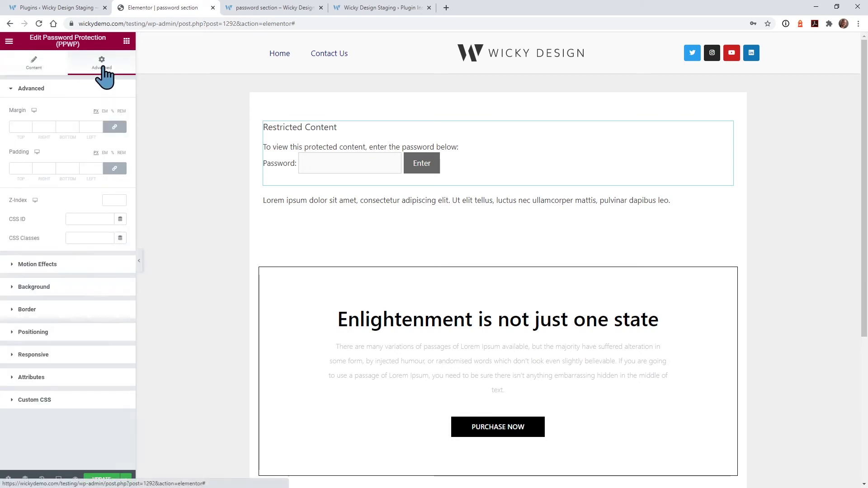
pyautogui.click(61, 400)
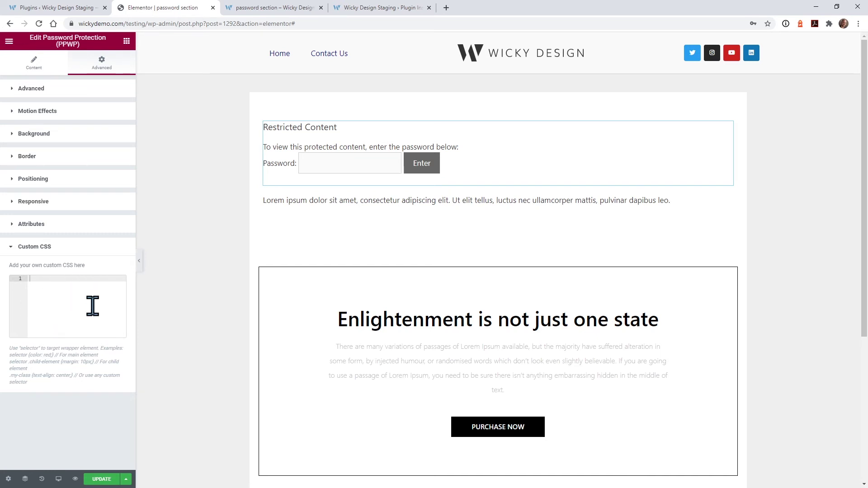
pyautogui.click(36, 62)
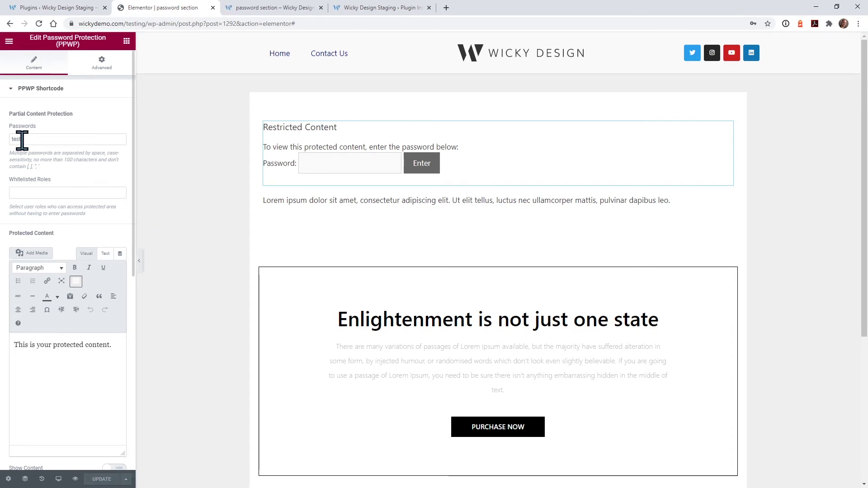
# Step: Unlock the preview with the widget password to reveal 'This is your protected content.'
pyautogui.click(282, 9)
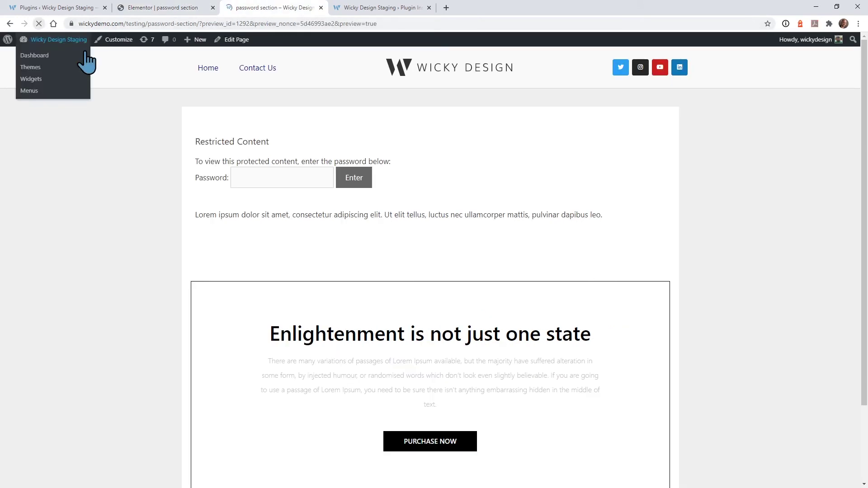
pyautogui.click(262, 175)
pyautogui.write('12')
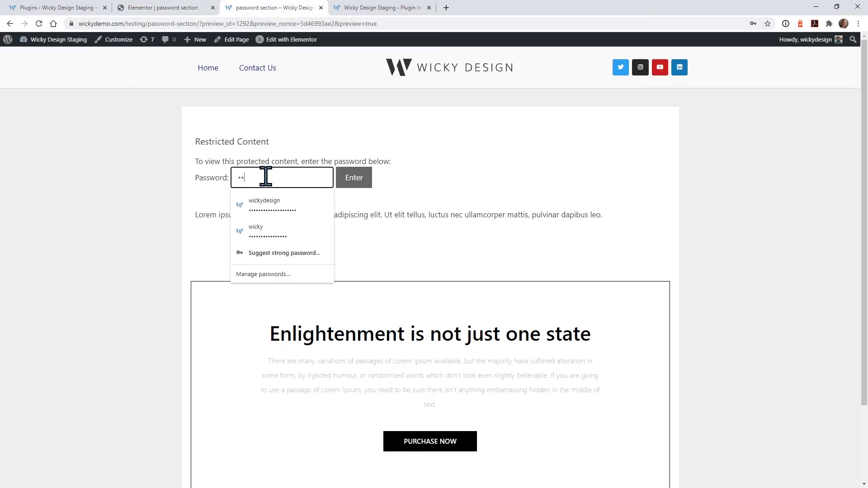
pyautogui.write('34')
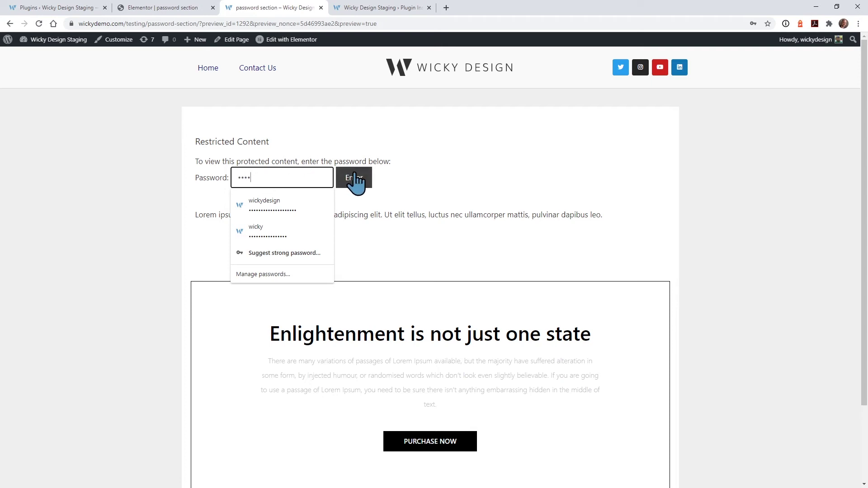
pyautogui.click(352, 178)
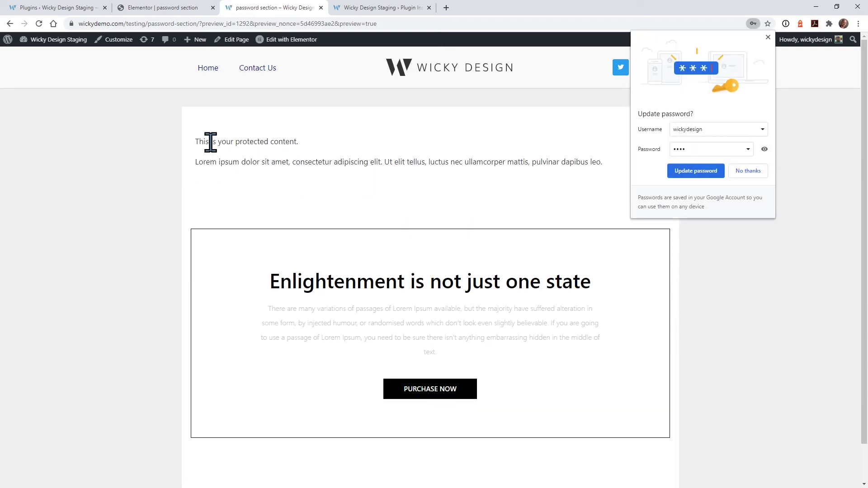
pyautogui.moveTo(205, 141); pyautogui.dragTo(191, 155)
pyautogui.click(222, 158)
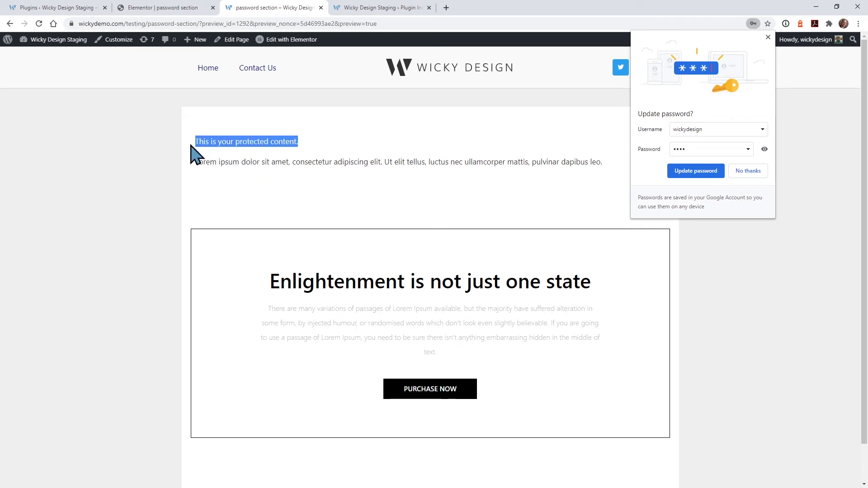
# Step: Return to Elementor and select part of the widget's protected content text
pyautogui.click(253, 139)
pyautogui.click(175, 9)
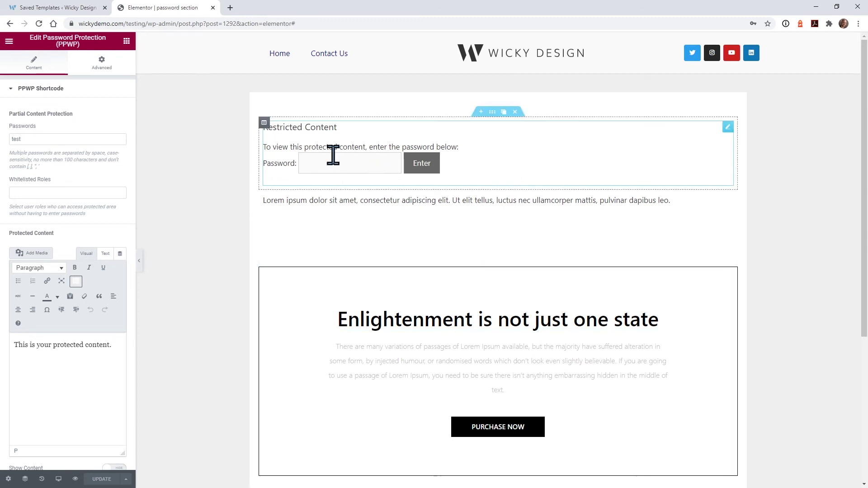
pyautogui.moveTo(44, 346); pyautogui.dragTo(114, 374)
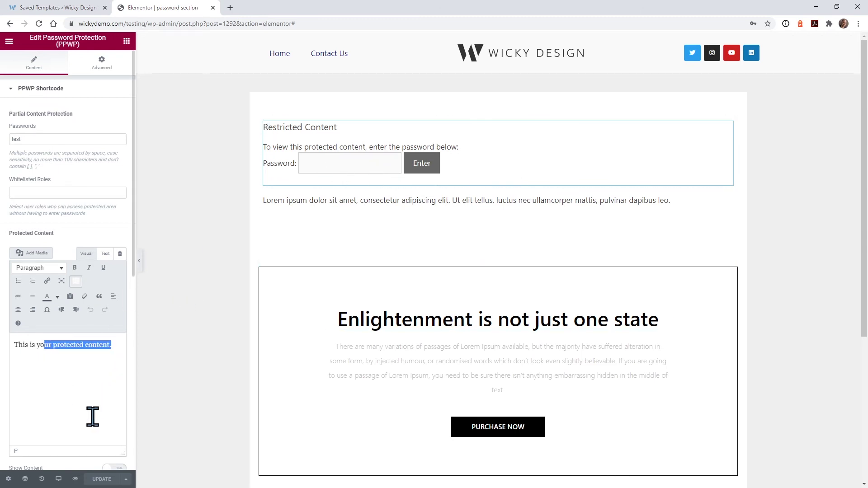
# Step: Open the CTA saved template in its own tab to view it
pyautogui.click(50, 8)
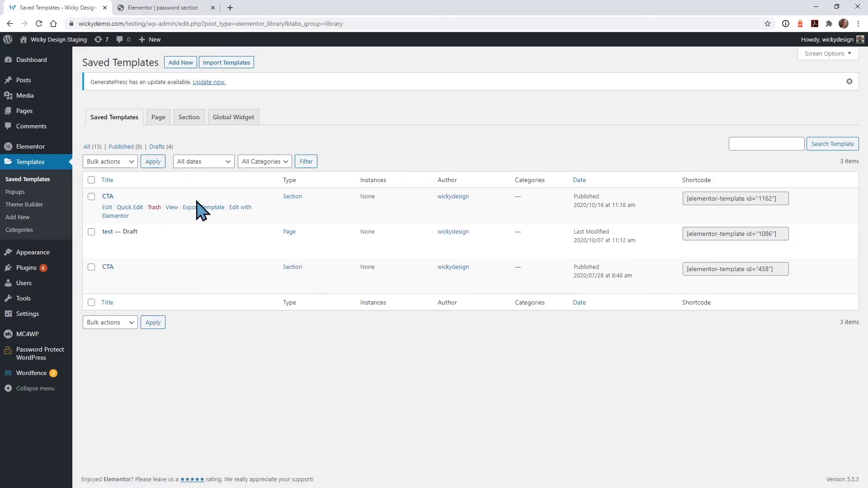
pyautogui.rightClick(174, 208)
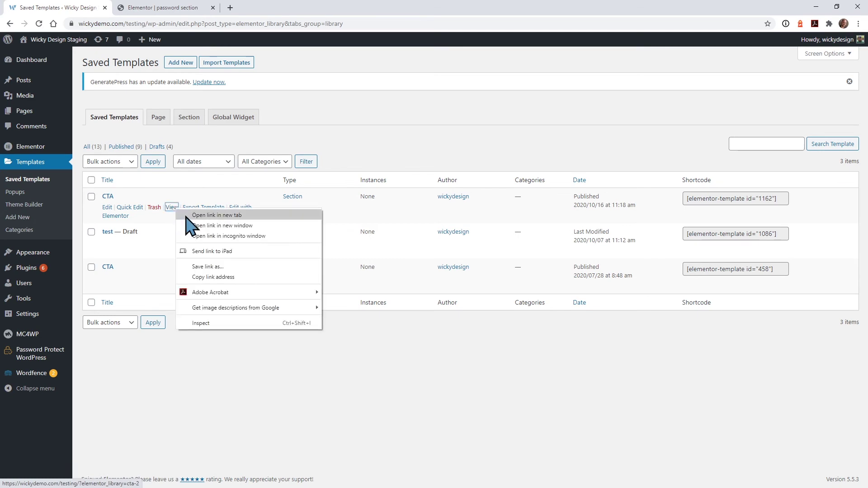
pyautogui.click(188, 216)
pyautogui.click(166, 6)
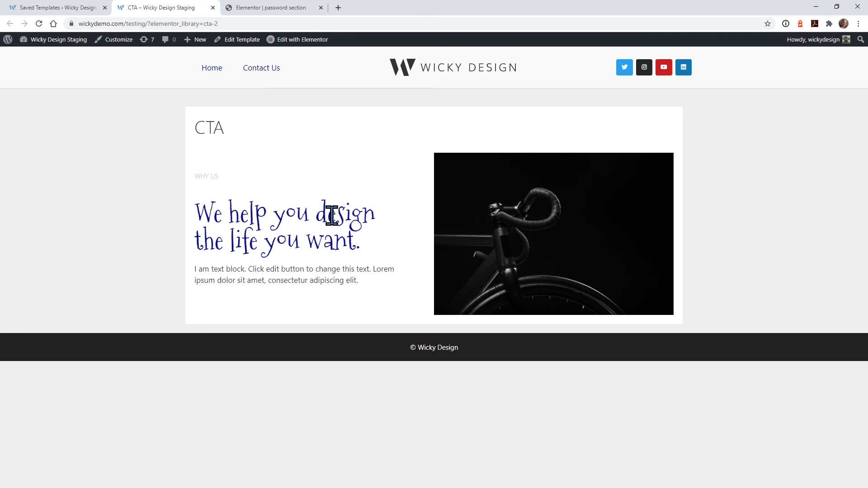
pyautogui.click(59, 8)
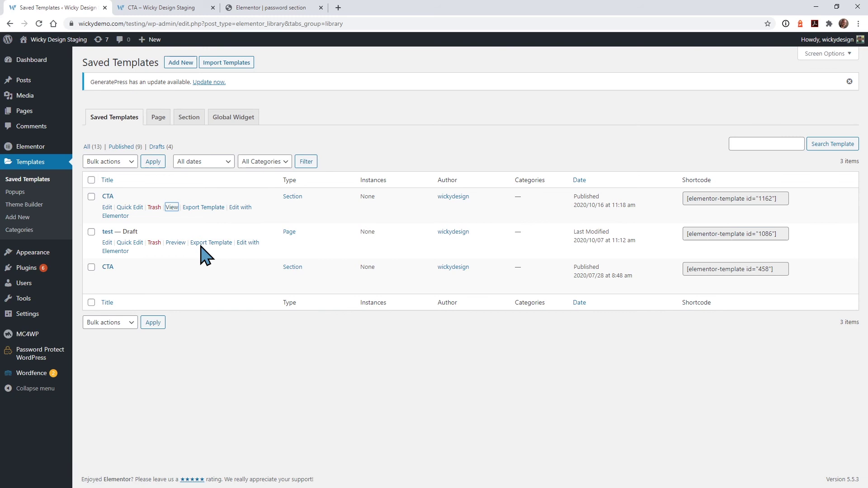
# Step: Copy the CTA template shortcode [elementor-template id="1162"]
pyautogui.click(740, 194)
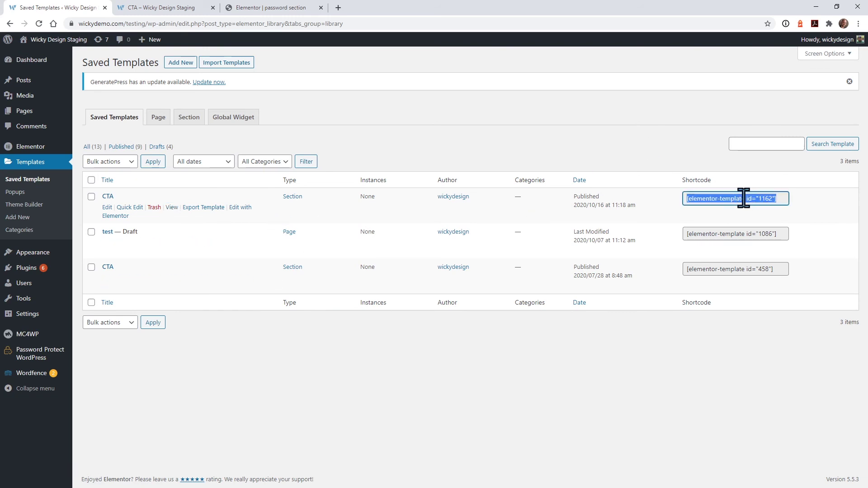
pyautogui.rightClick(729, 199)
pyautogui.click(746, 207)
pyautogui.click(165, 8)
# Step: Replace the widget's sample protected text with the pasted CTA template shortcode
pyautogui.click(240, 8)
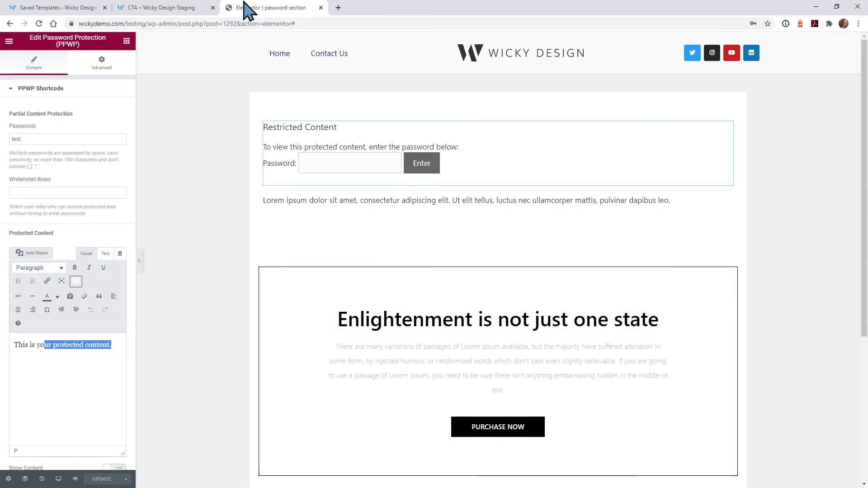
pyautogui.click(81, 359)
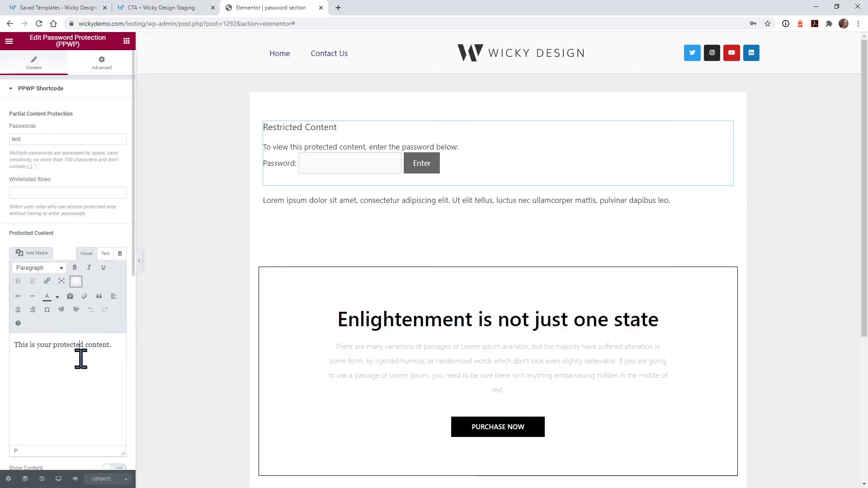
pyautogui.hotkey('ctrl', 'a')
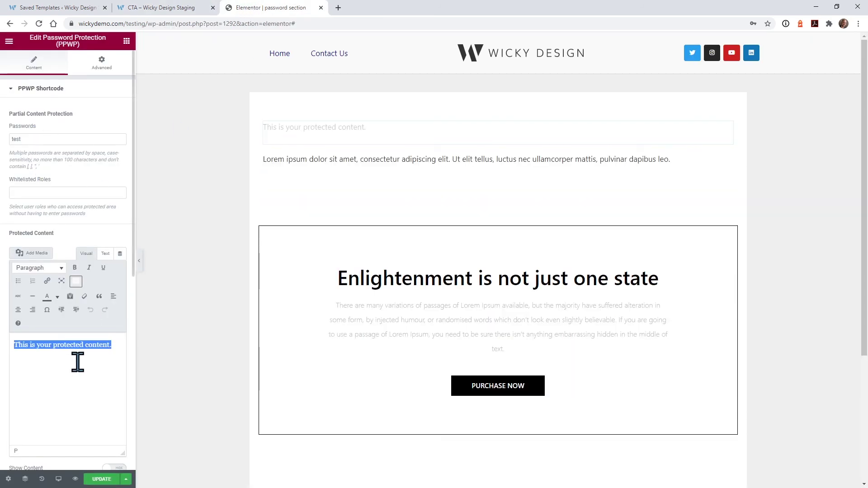
pyautogui.press('BackSpace')
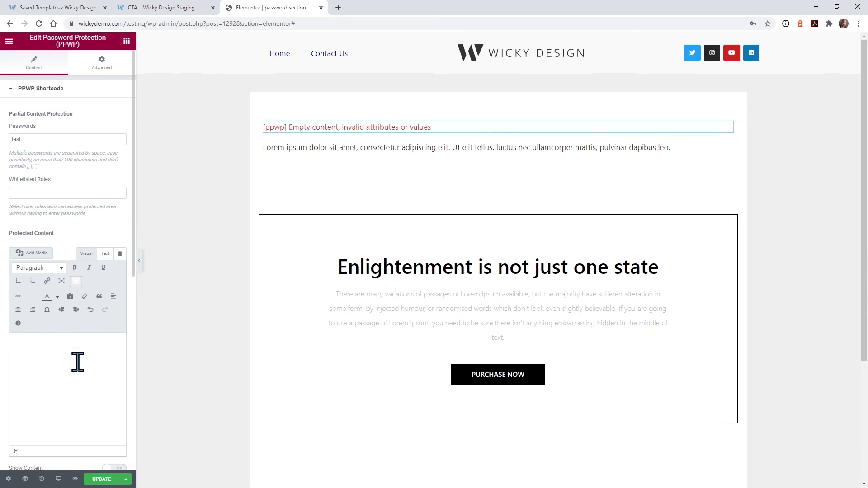
pyautogui.hotkey('ctrl', 'v')
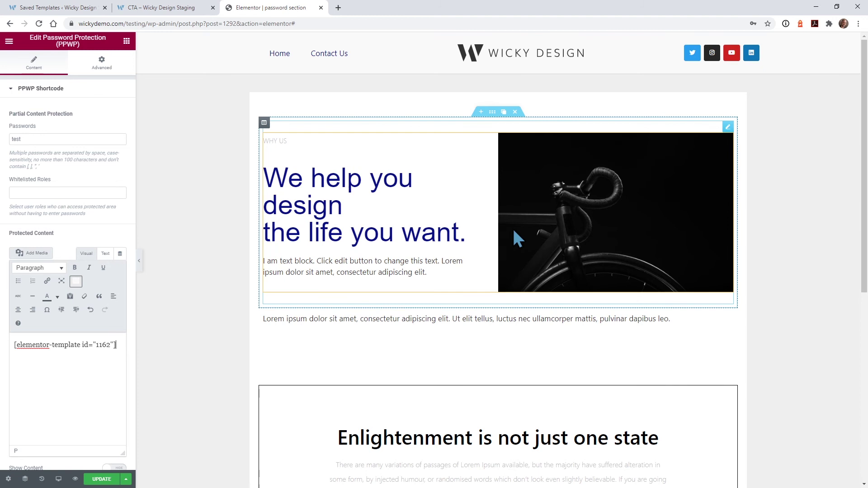
# Step: Change the widget's password and update the page
pyautogui.click(63, 137)
pyautogui.write('123')
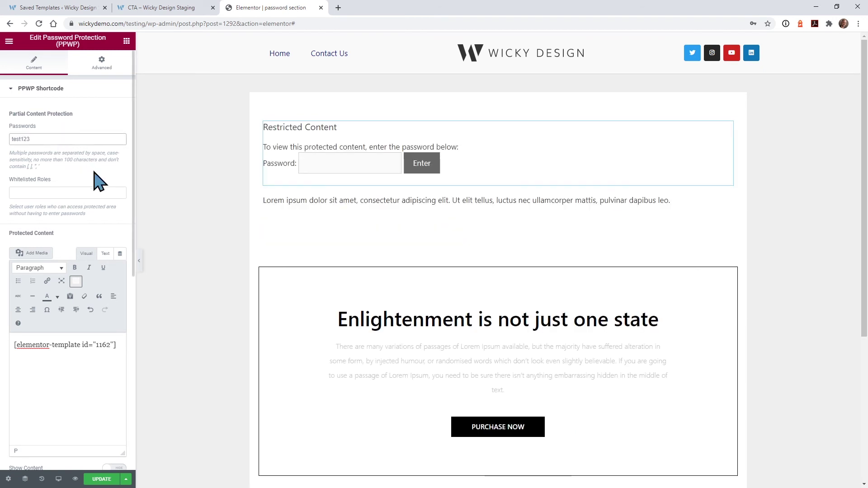
pyautogui.click(110, 480)
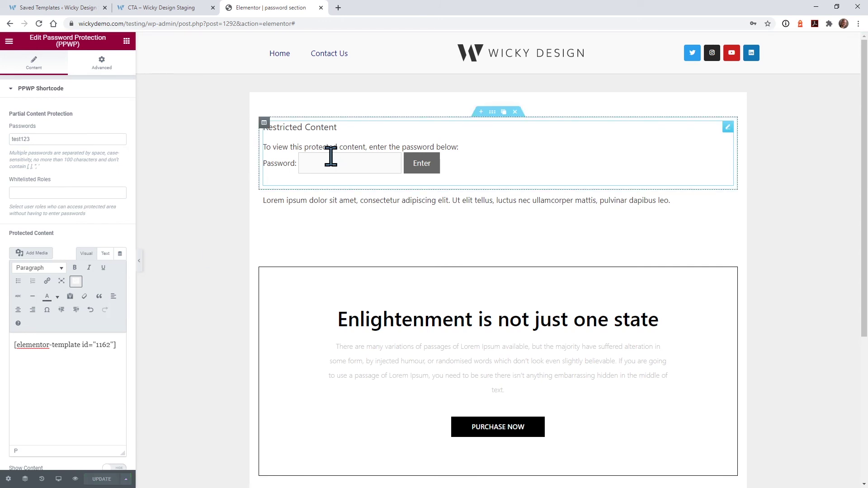
# Step: Submit the new password in the preview to reveal the CTA section with its bicycle photo
pyautogui.rightClick(86, 481)
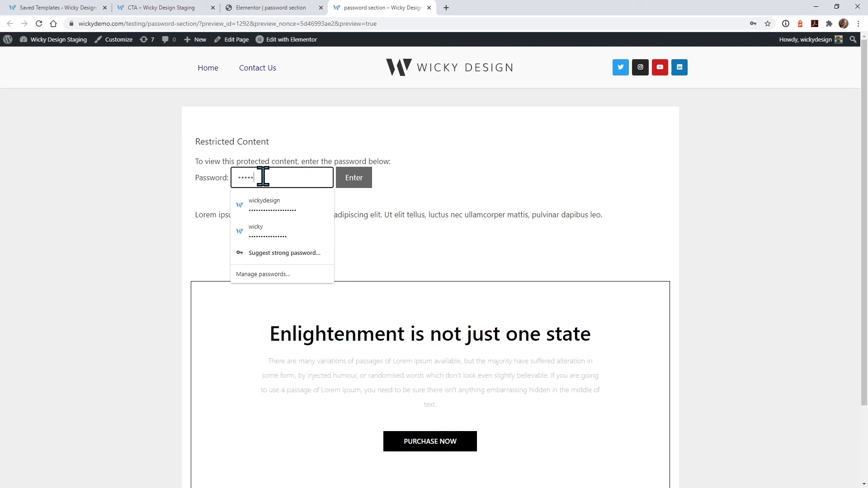
pyautogui.click(360, 178)
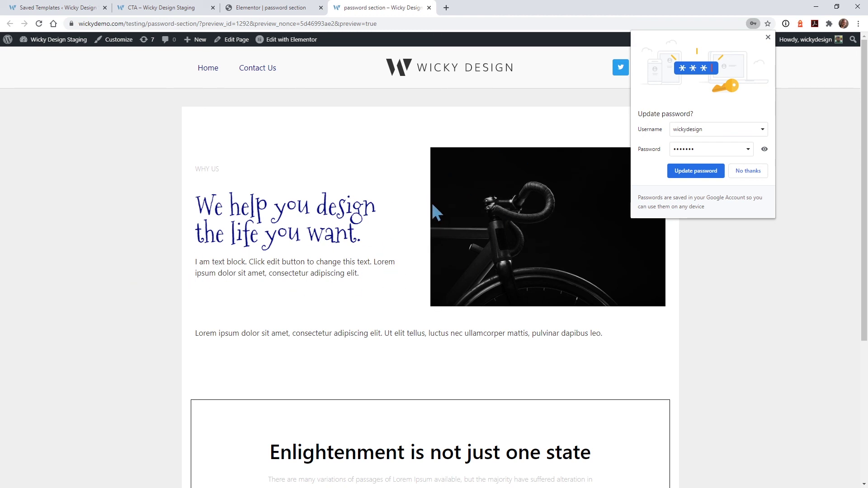
pyautogui.click(768, 37)
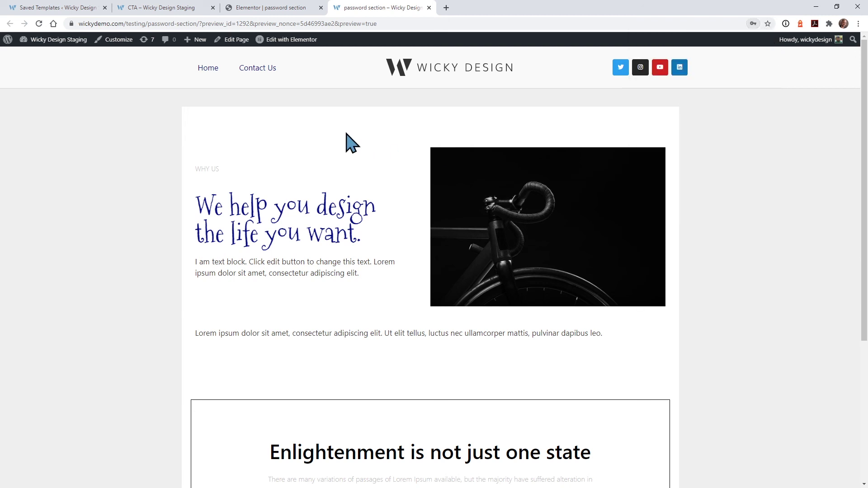